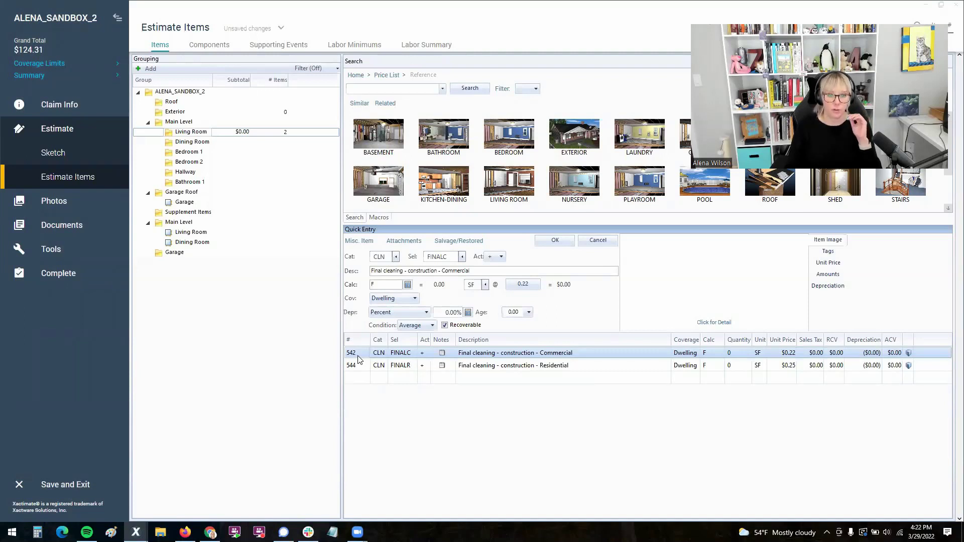
- Compare the residential and commercial final-cleaning lines, then open the CLNFINALC item definition
left_click(361, 366)
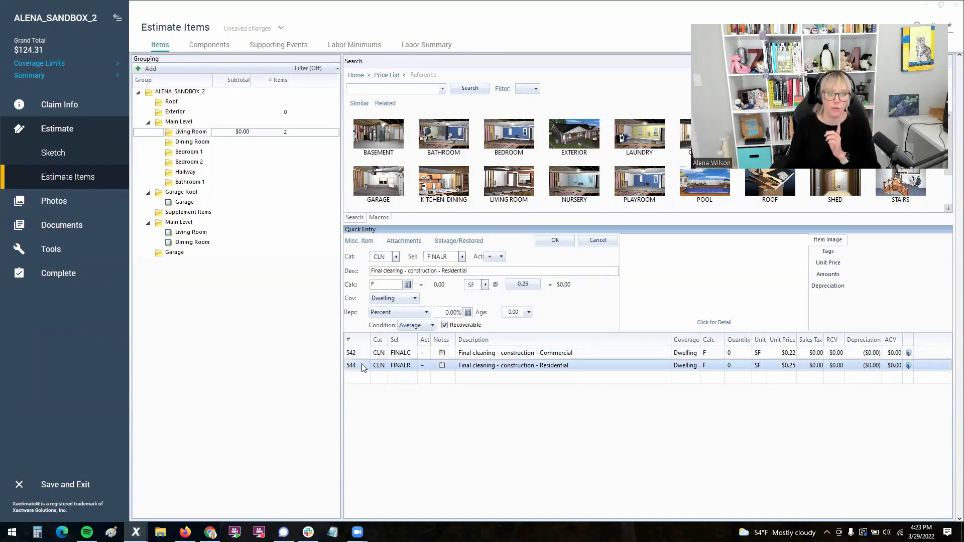
left_click(359, 354)
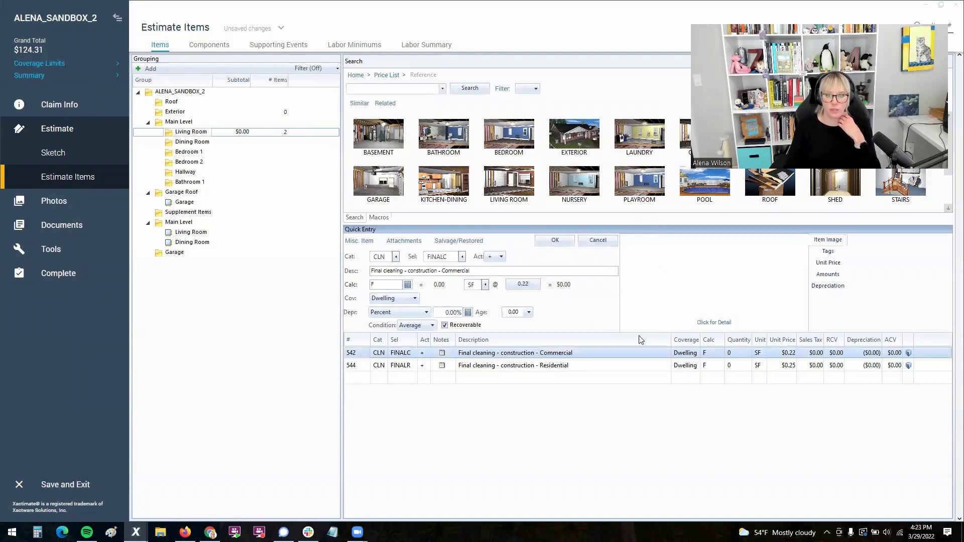
left_click(720, 323)
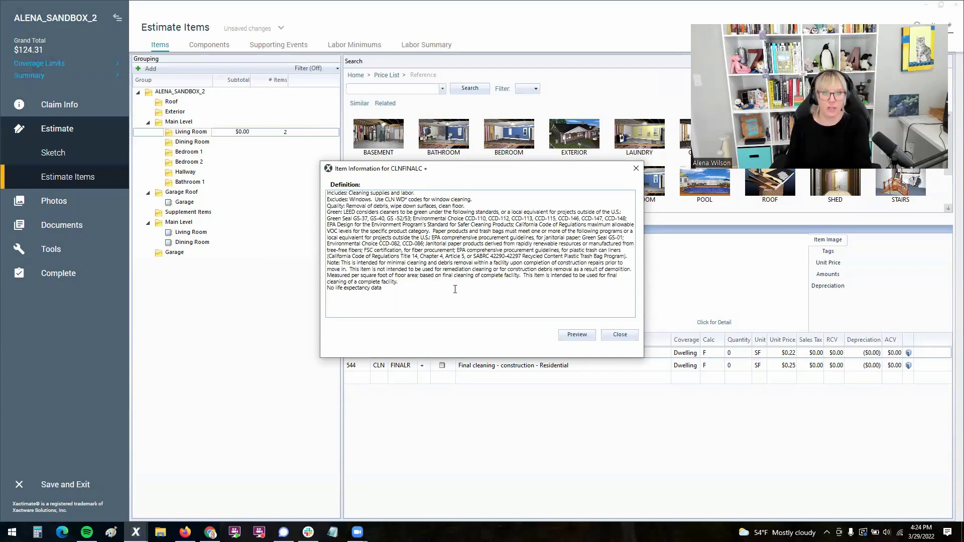
- Close the CLNFINALC+ Item Information window after reading it
left_click(620, 335)
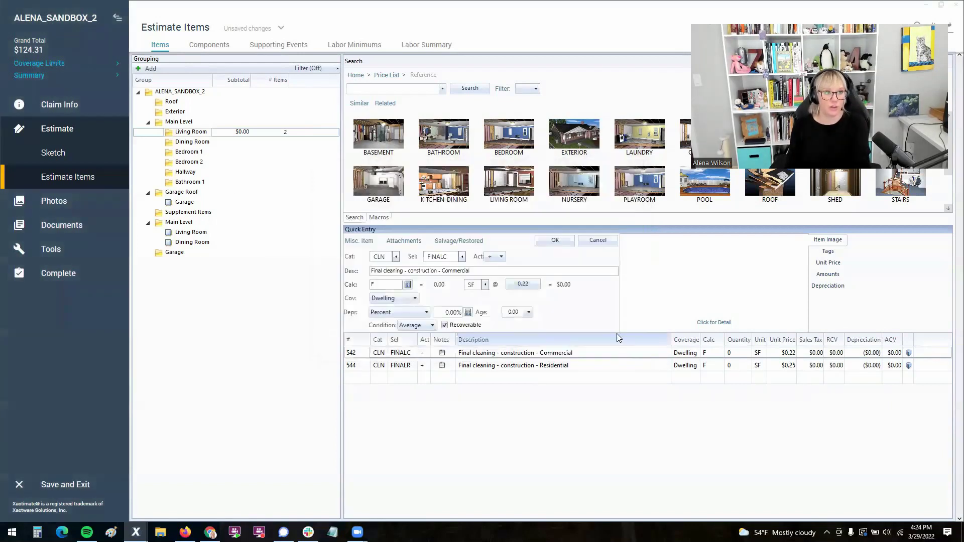
- Set the claim parameters to the LABR8X_MAR22 price list with 4.45% tax
left_click(72, 108)
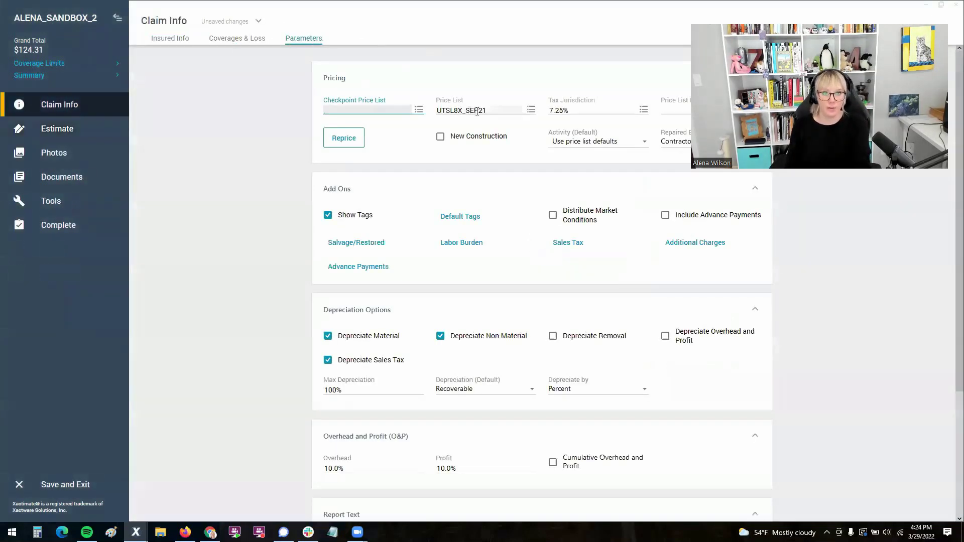
left_click(530, 110)
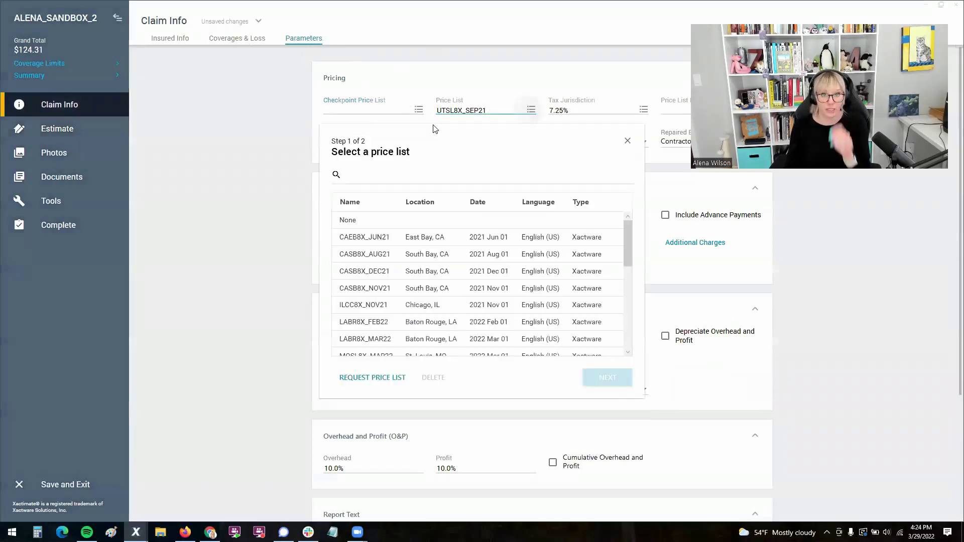
type("2022")
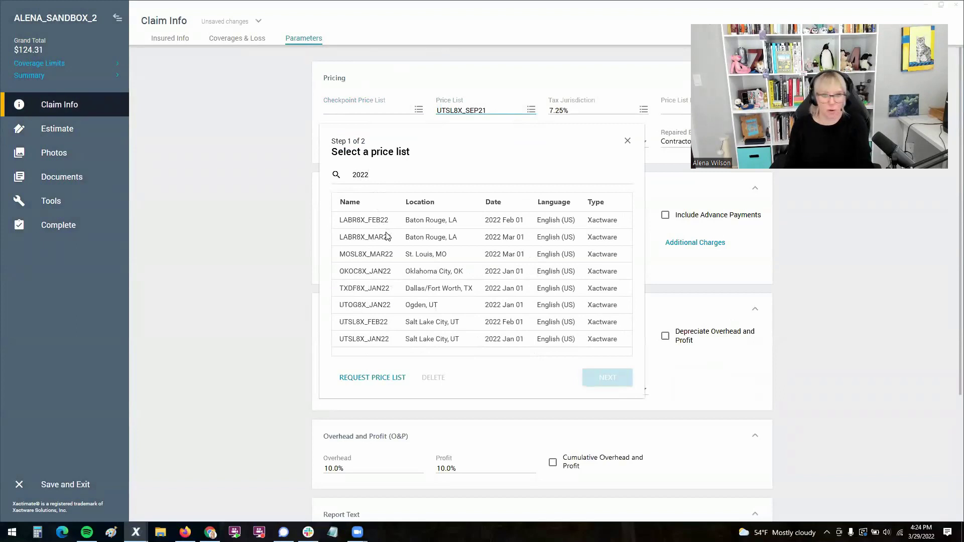
left_click(387, 237)
left_click(607, 379)
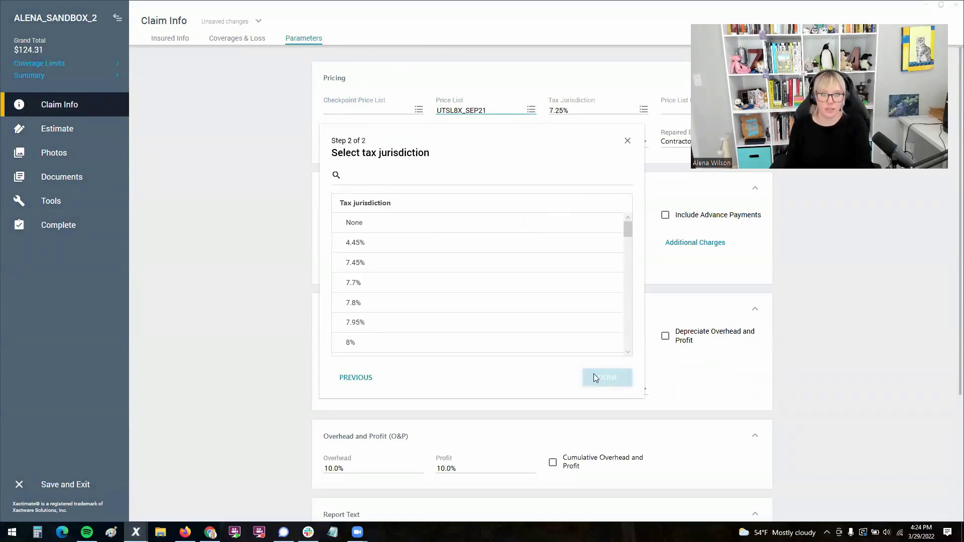
left_click(383, 248)
left_click(607, 378)
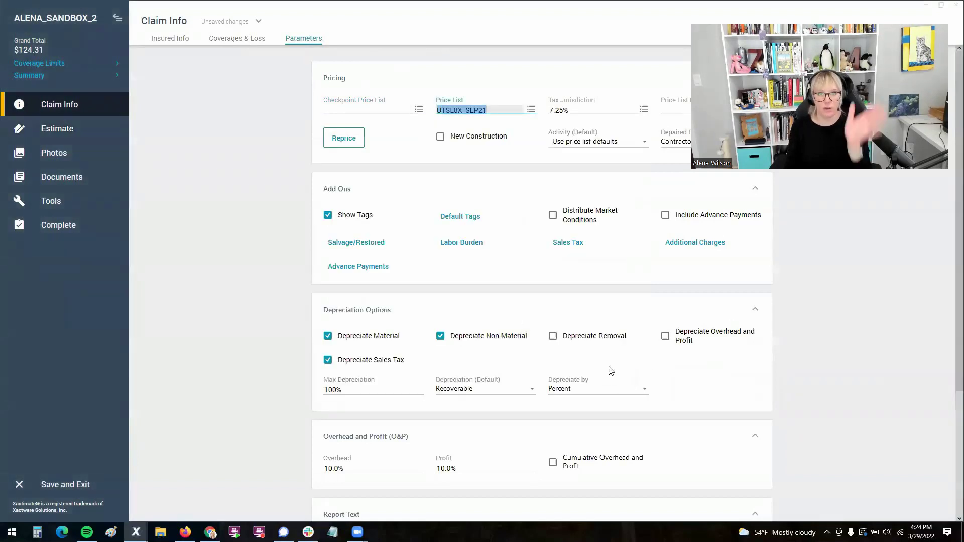
- Reprice the estimate with the new price list and return to its line items
left_click(344, 141)
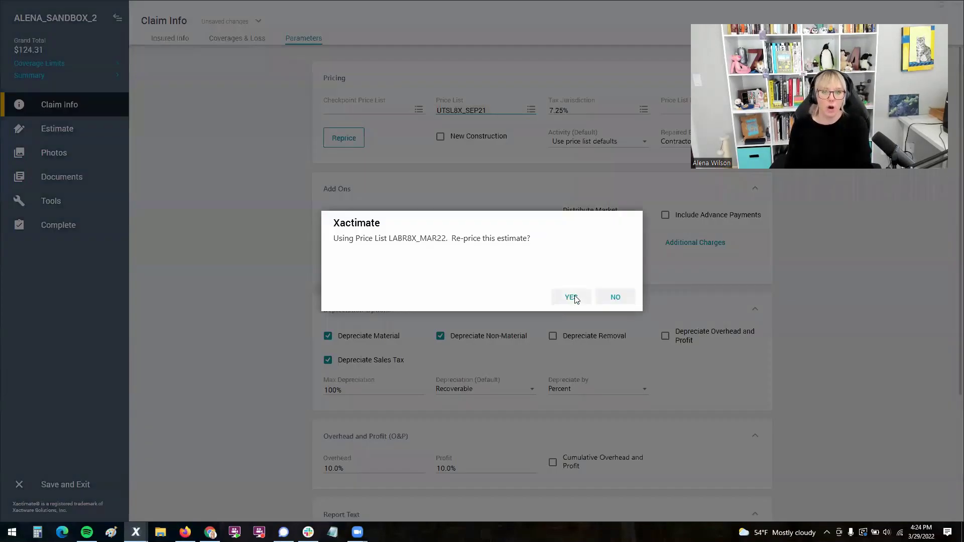
left_click(571, 297)
left_click(544, 350)
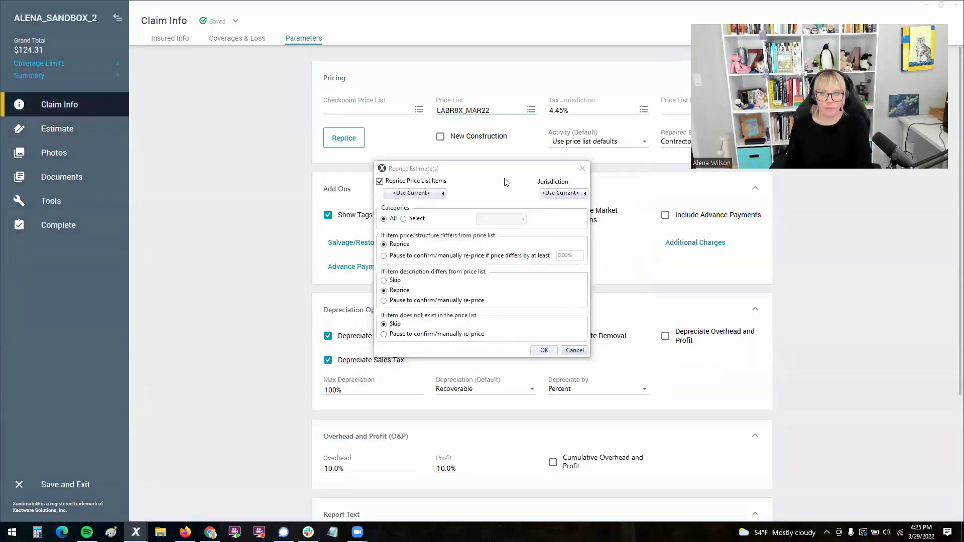
left_click(401, 289)
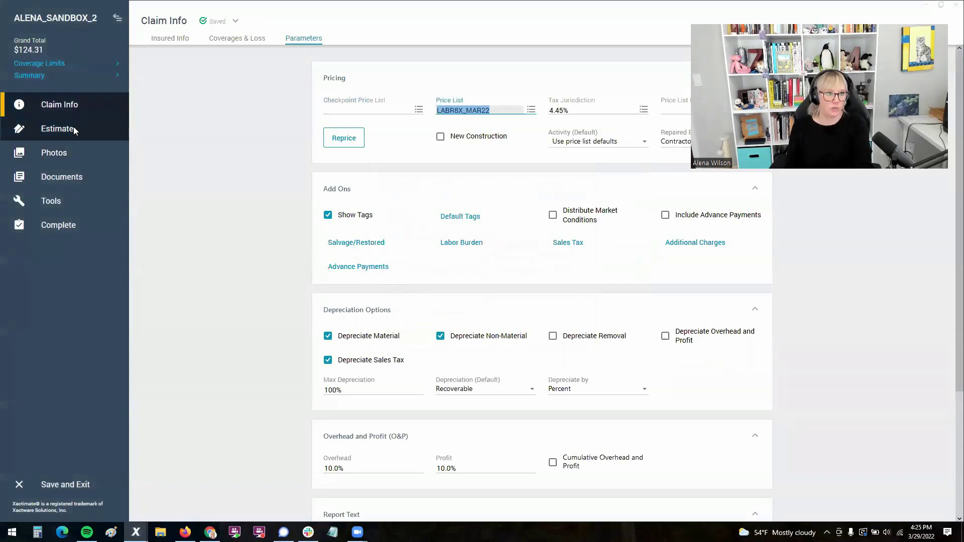
left_click(66, 129)
left_click(75, 175)
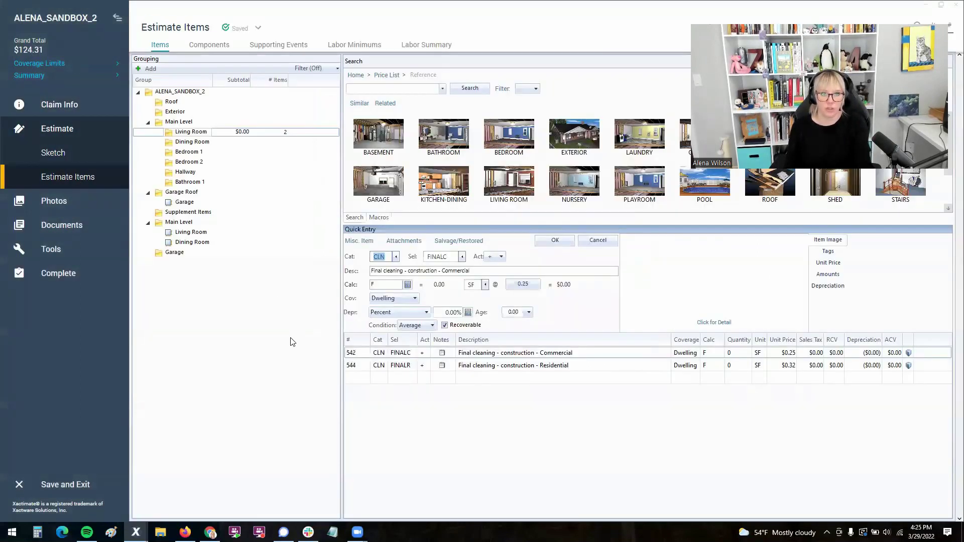
left_click(358, 353)
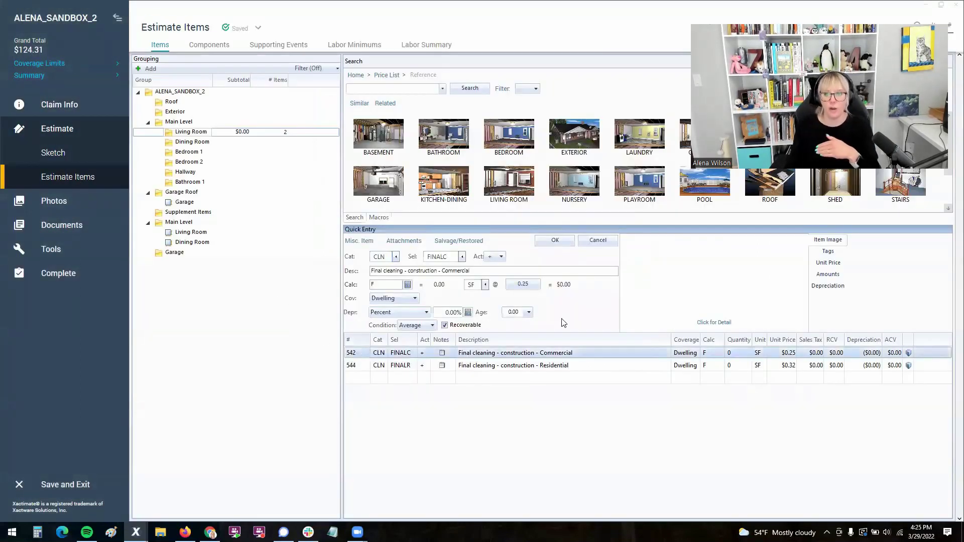
left_click(716, 325)
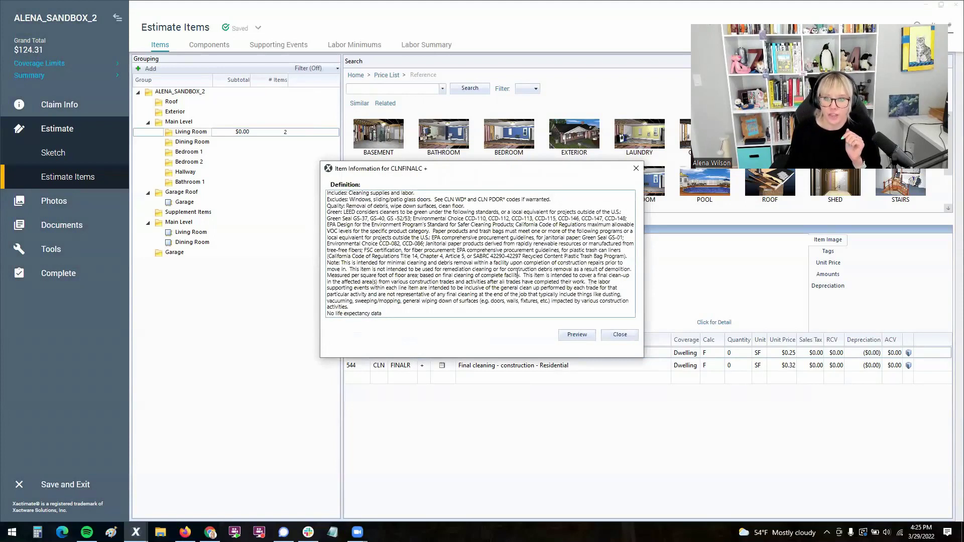
left_click_drag(522, 275, 601, 282)
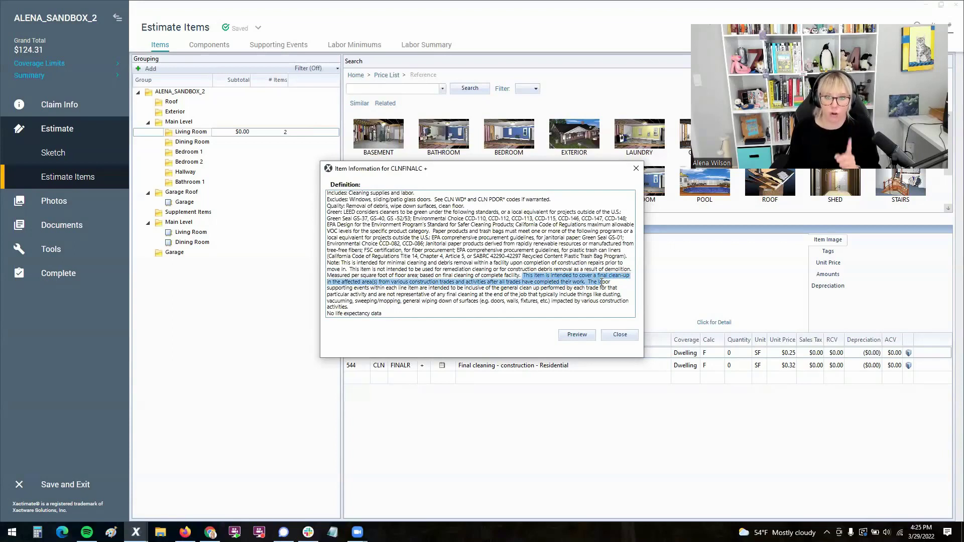
mouse_move(601, 283)
left_mouse_down()
mouse_move(588, 282)
mouse_move(617, 290)
mouse_move(374, 290)
mouse_move(587, 287)
left_mouse_up()
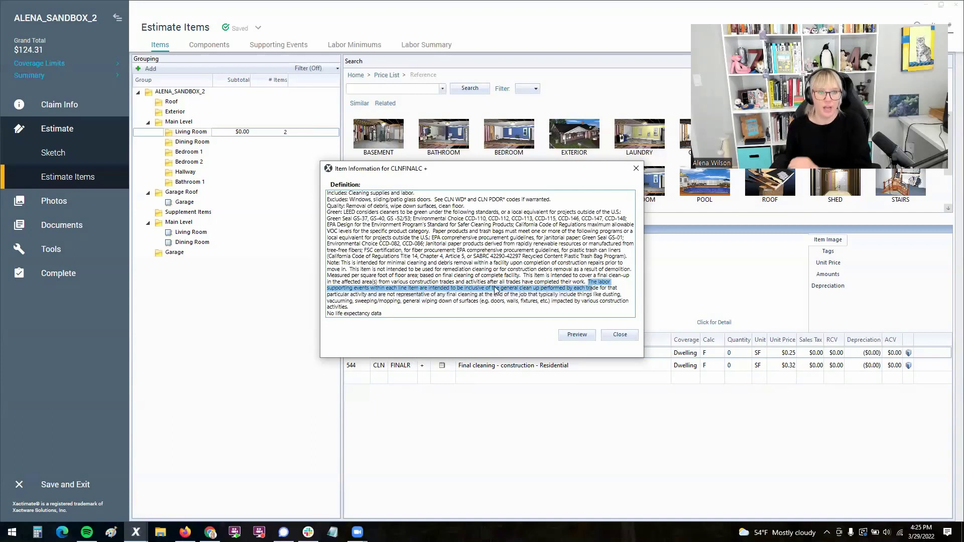
left_click(342, 293)
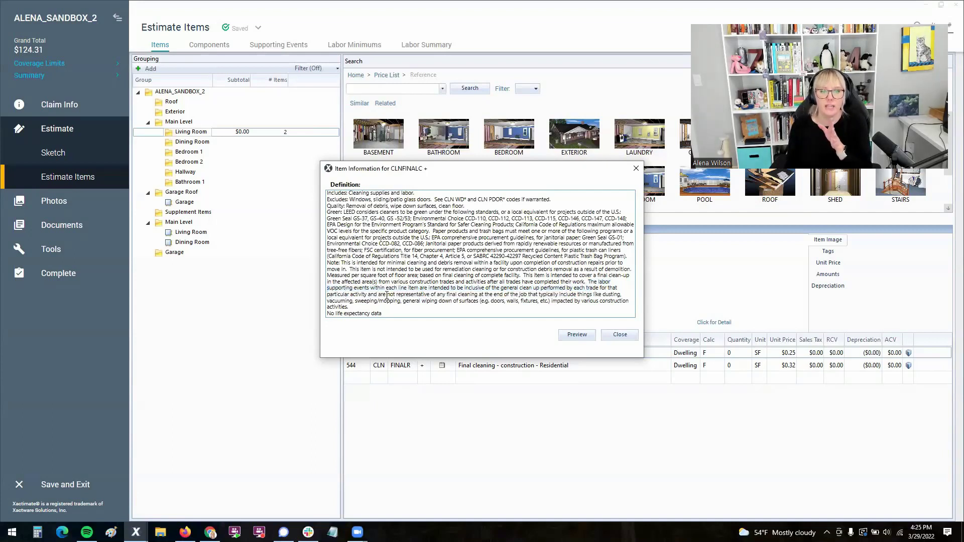
left_click_drag(386, 295, 620, 295)
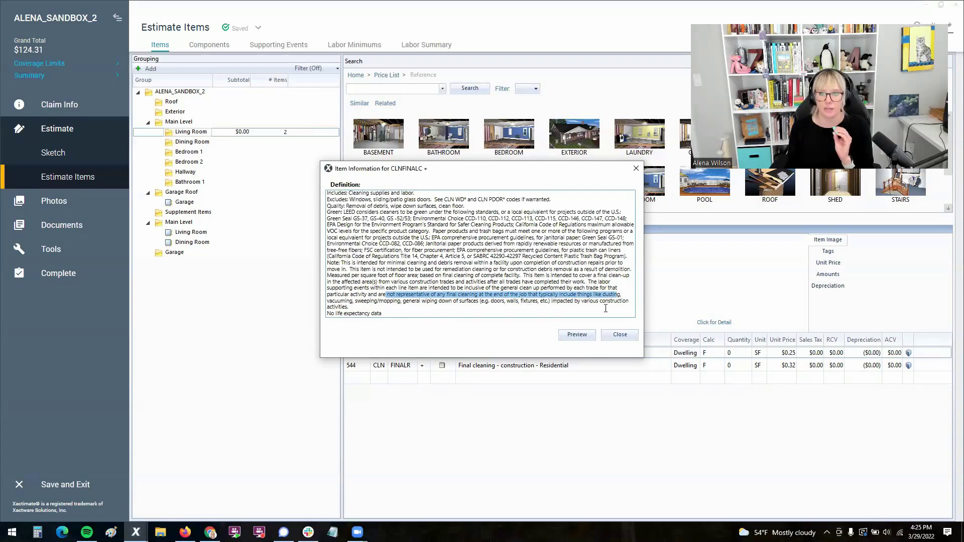
left_click(620, 335)
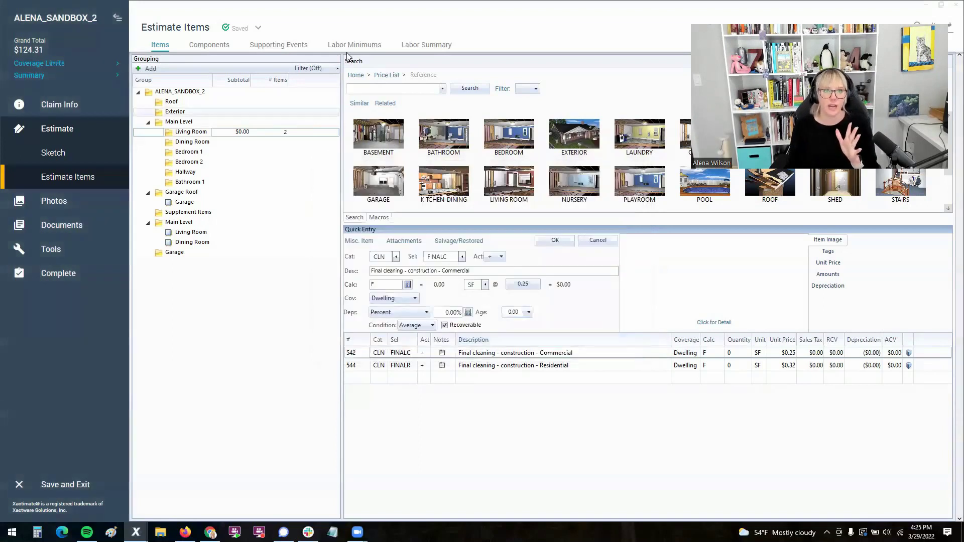
- Add a 150 SF DRY 5/8 drywall line to the Dining Room, then review Supporting Events
left_click(281, 44)
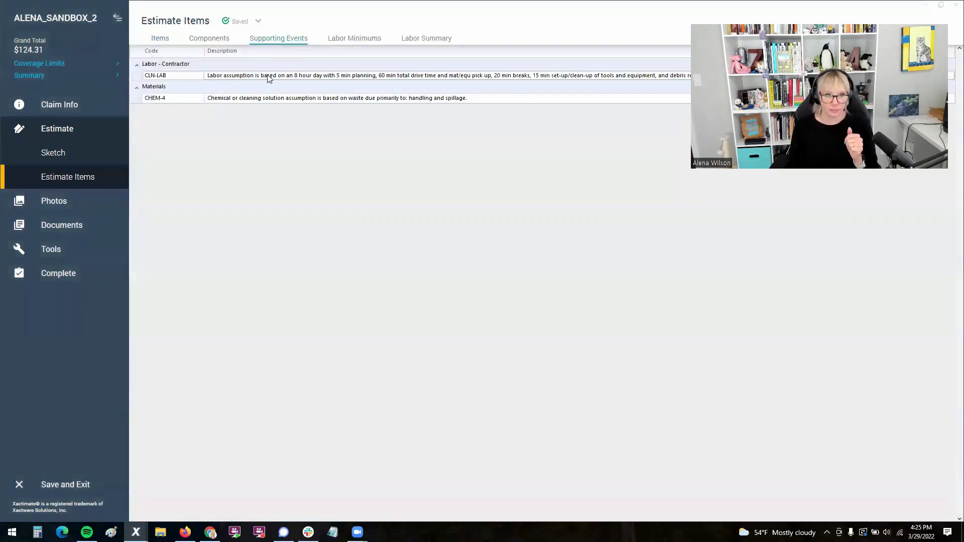
left_click(162, 40)
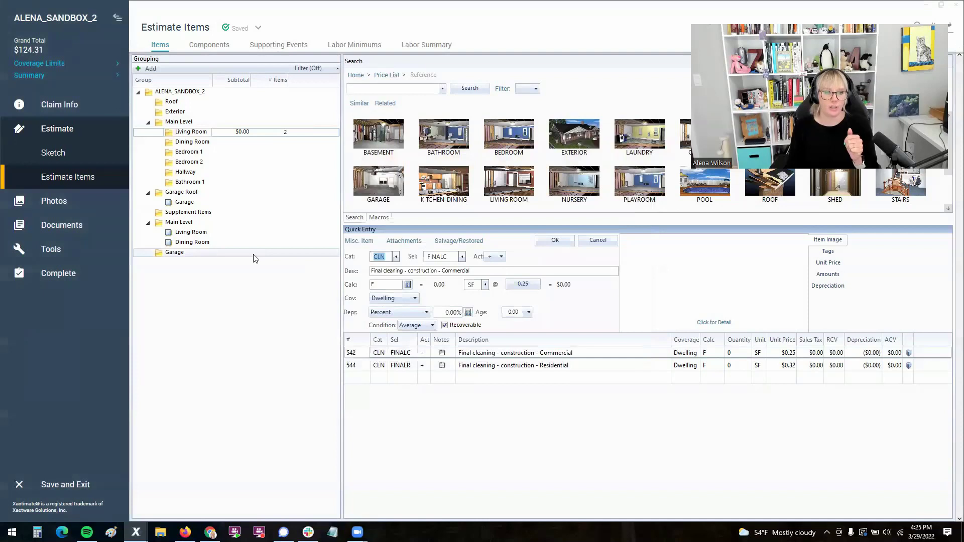
left_click(241, 142)
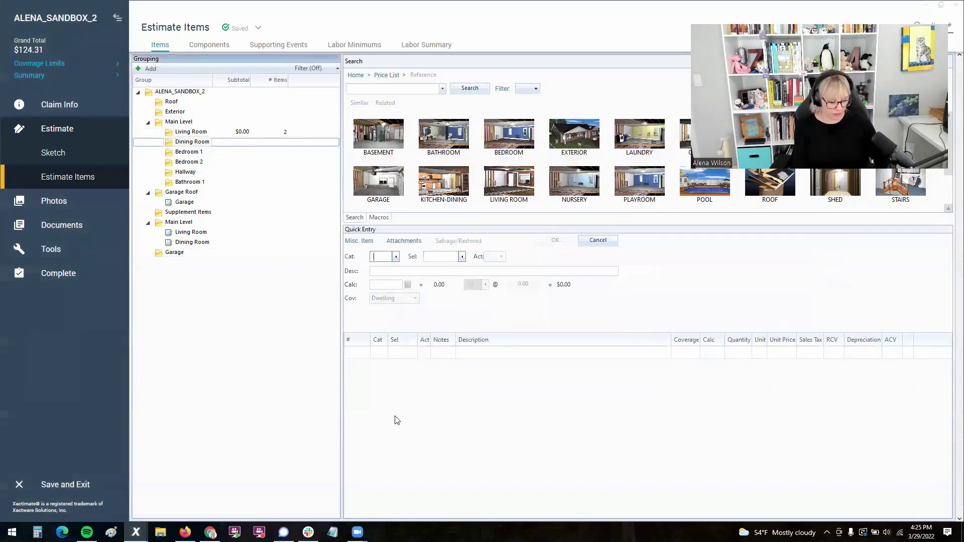
type("DRY")
key("Tab")
type("5/8")
key("Tab")
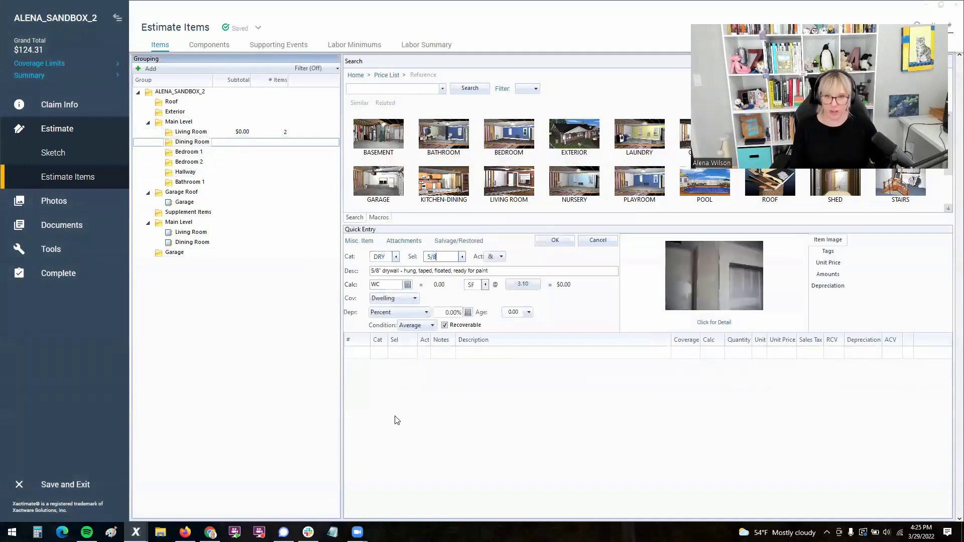
left_click(395, 289)
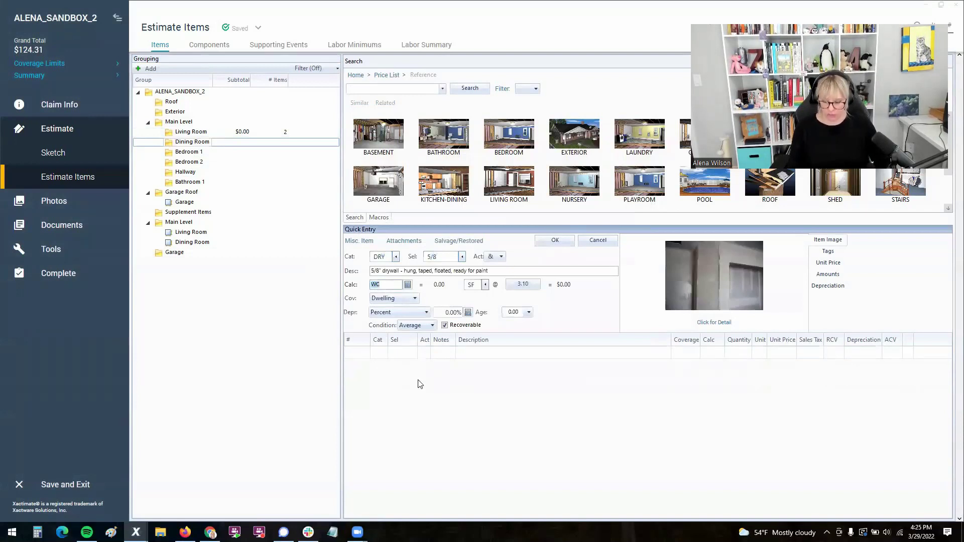
type("150")
key("Return")
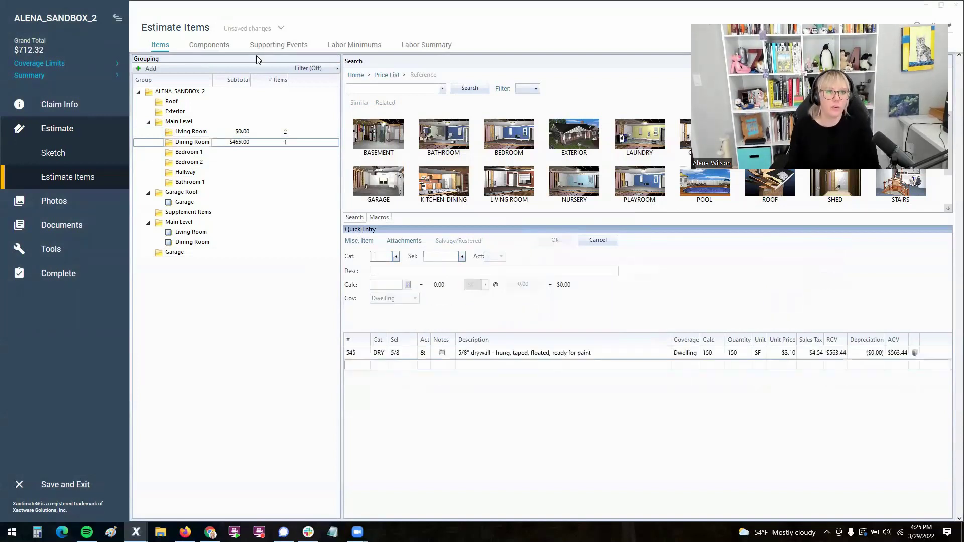
left_click(290, 45)
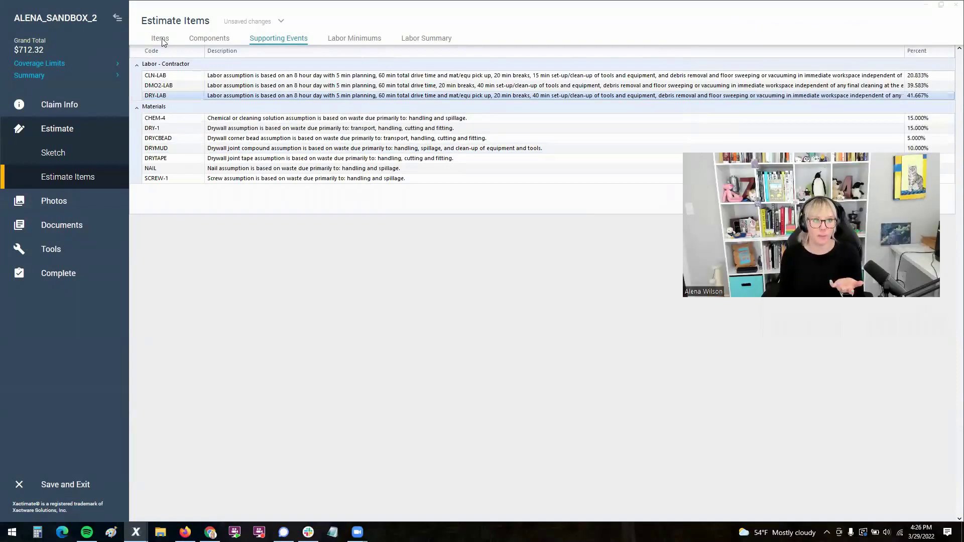
- Check the Living Room's residential final-cleaning line for reference
left_click(160, 38)
left_click(201, 132)
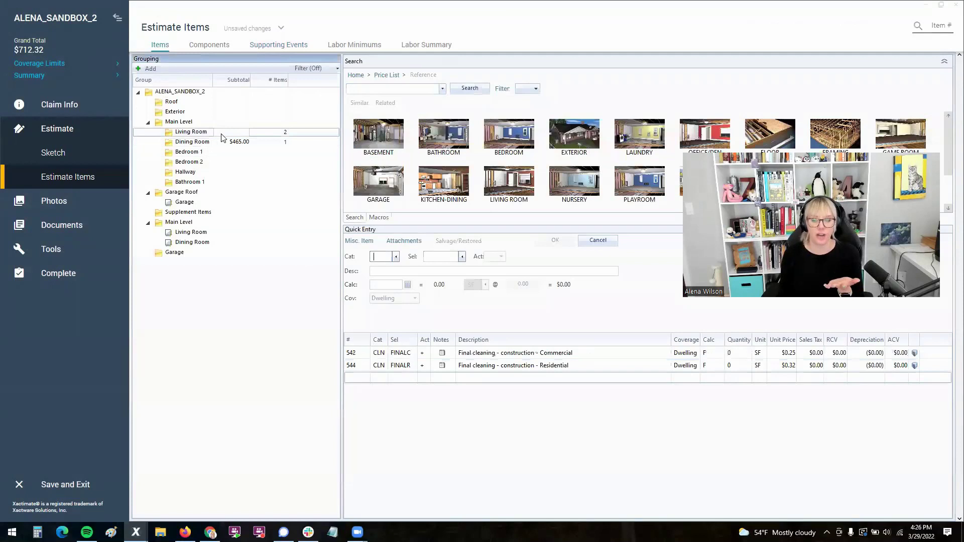
left_click(356, 365)
- Add CLNFINALR residential final cleaning to the Dining Room, accepting zero quantity
left_click(193, 142)
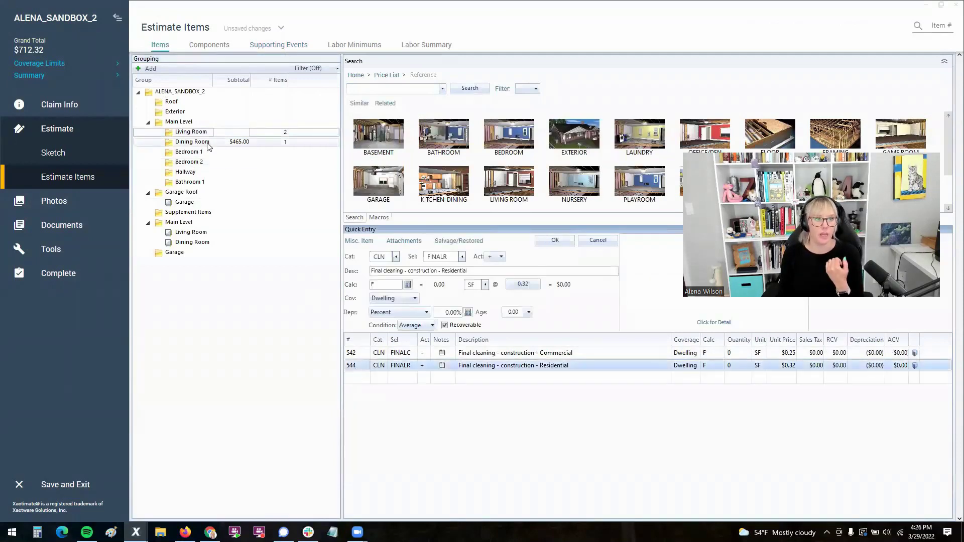
left_click(396, 365)
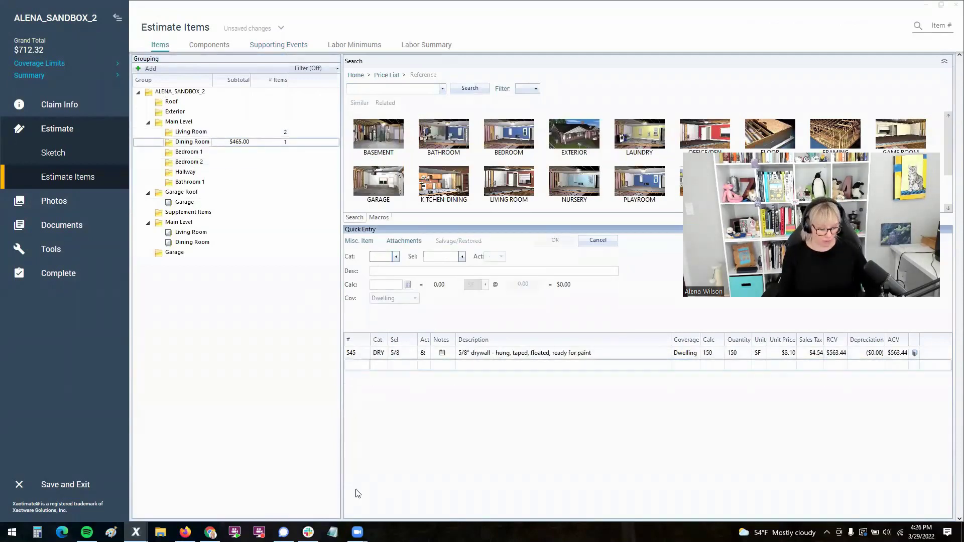
type("CLN")
type("FIN")
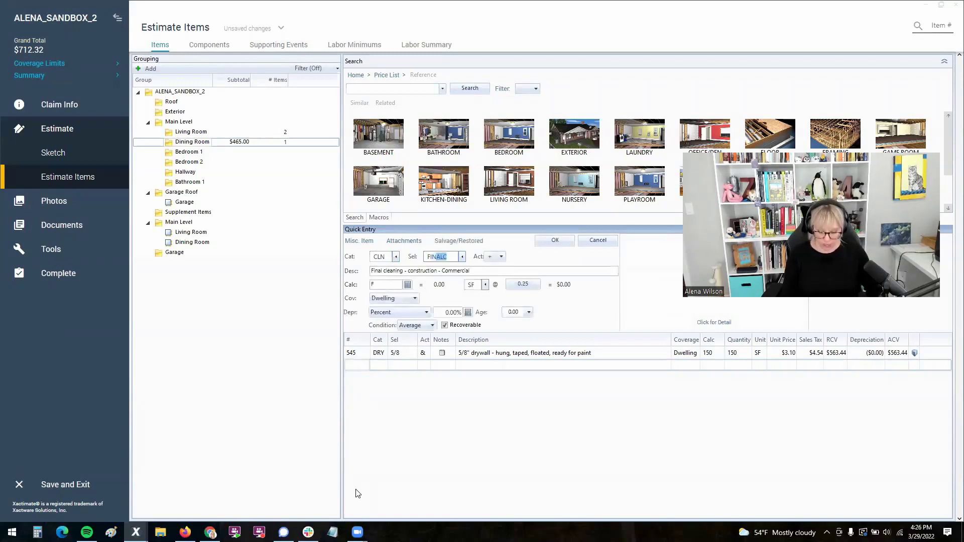
type("ALR")
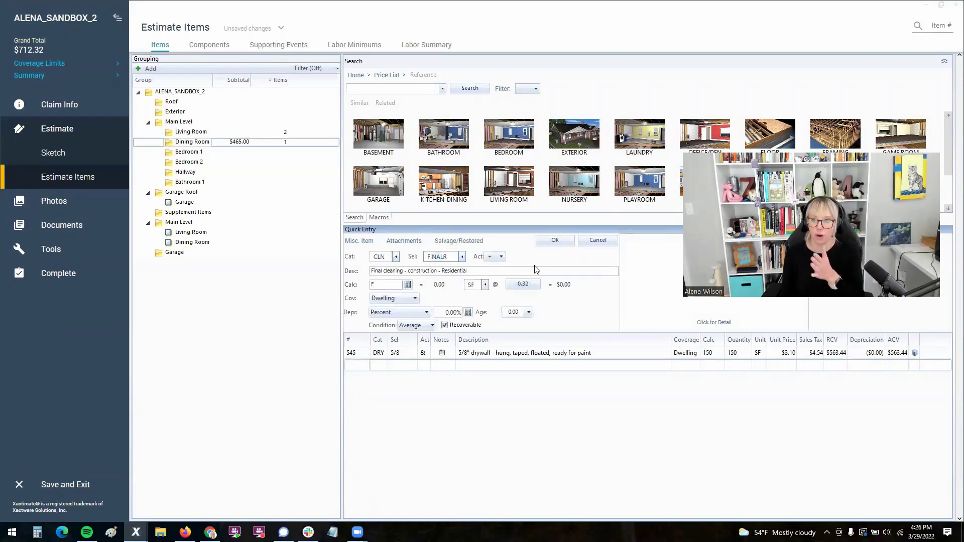
left_click(542, 246)
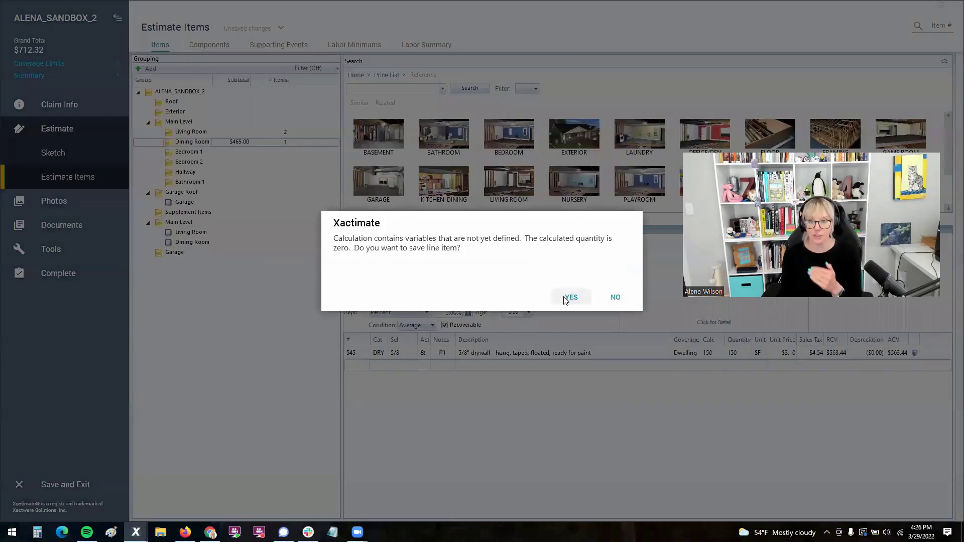
left_click(566, 298)
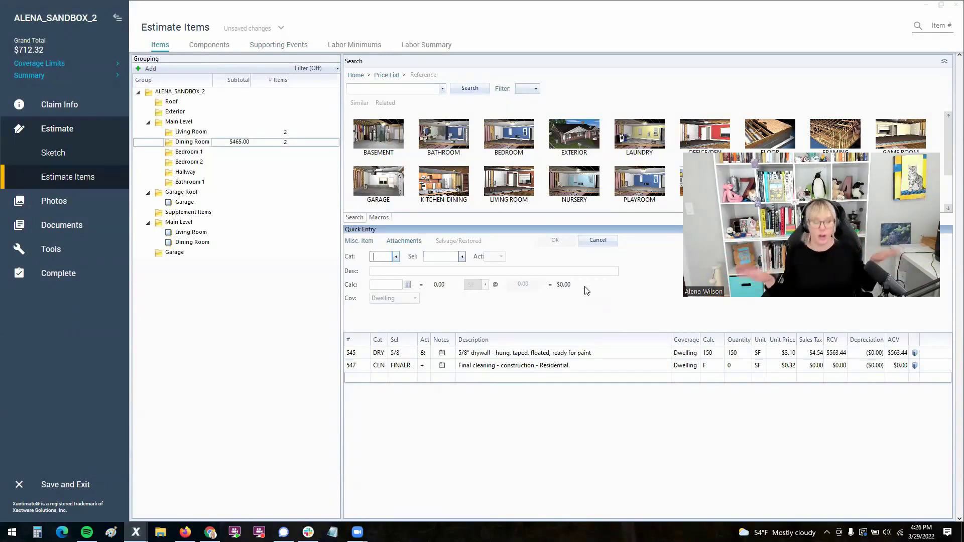
left_click(347, 366)
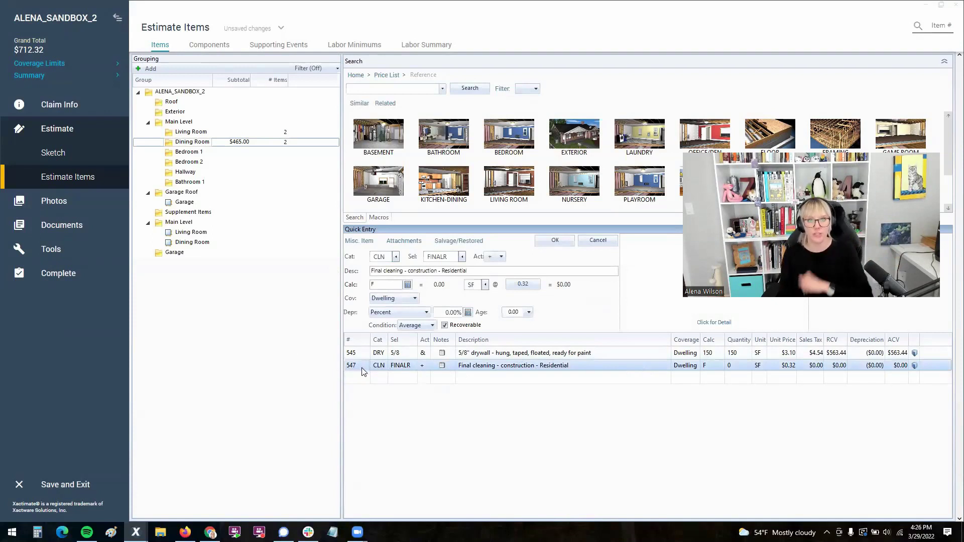
left_click(279, 44)
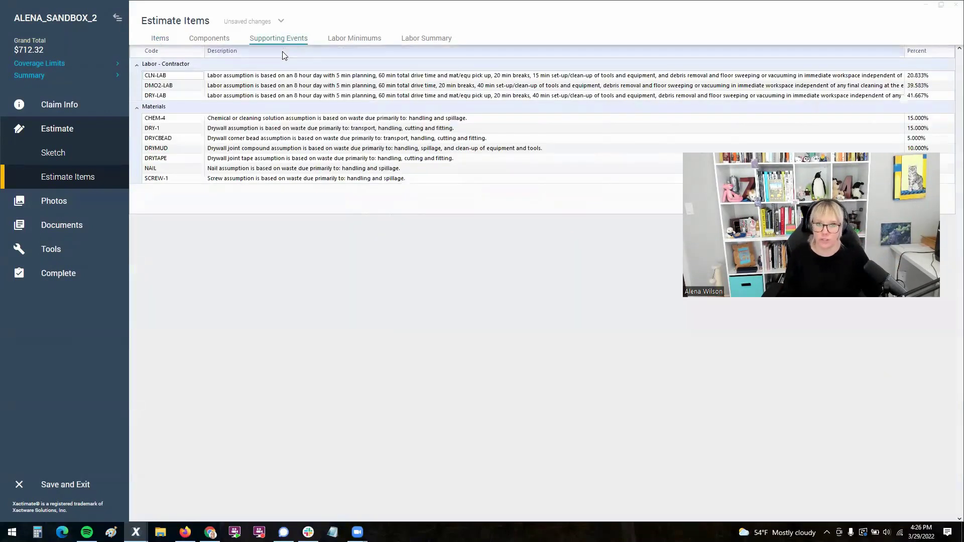
left_click(184, 97)
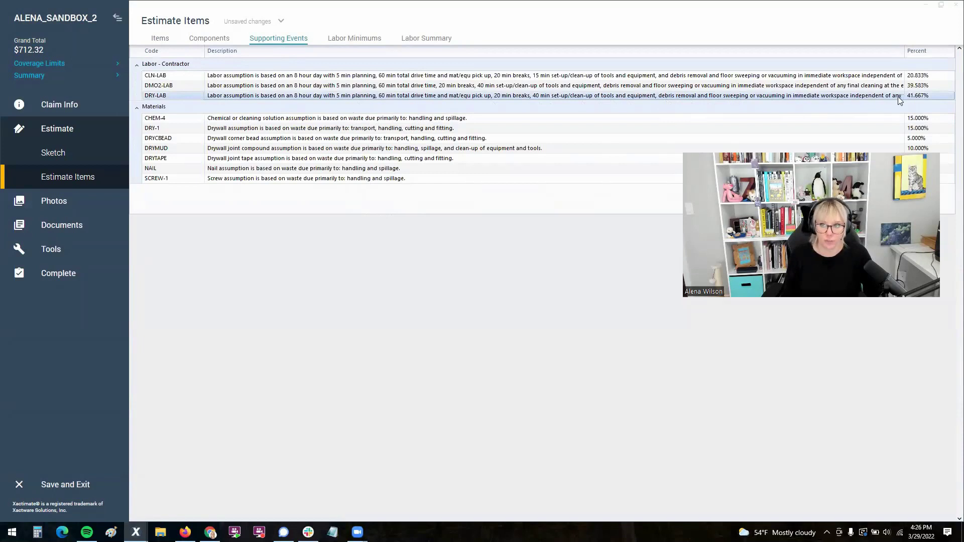
left_click(161, 44)
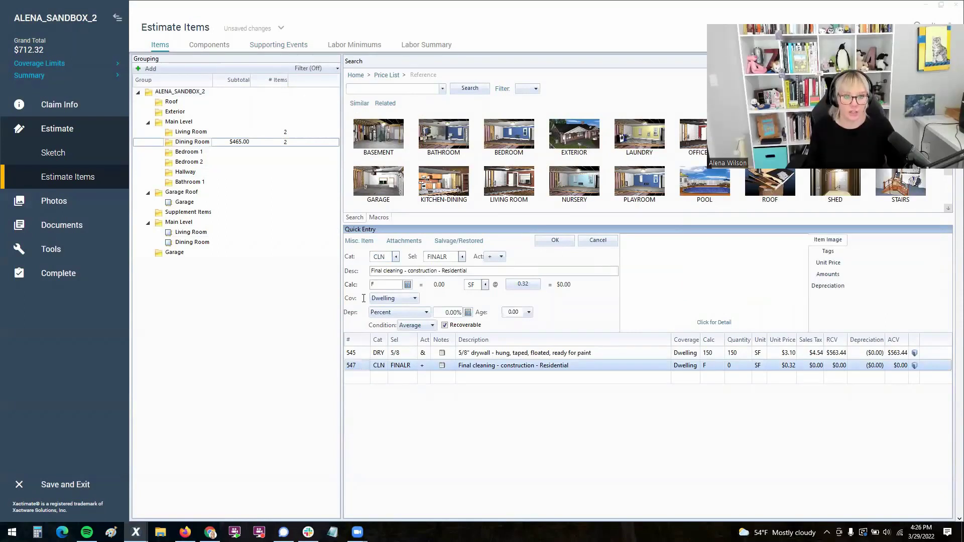
key("F8")
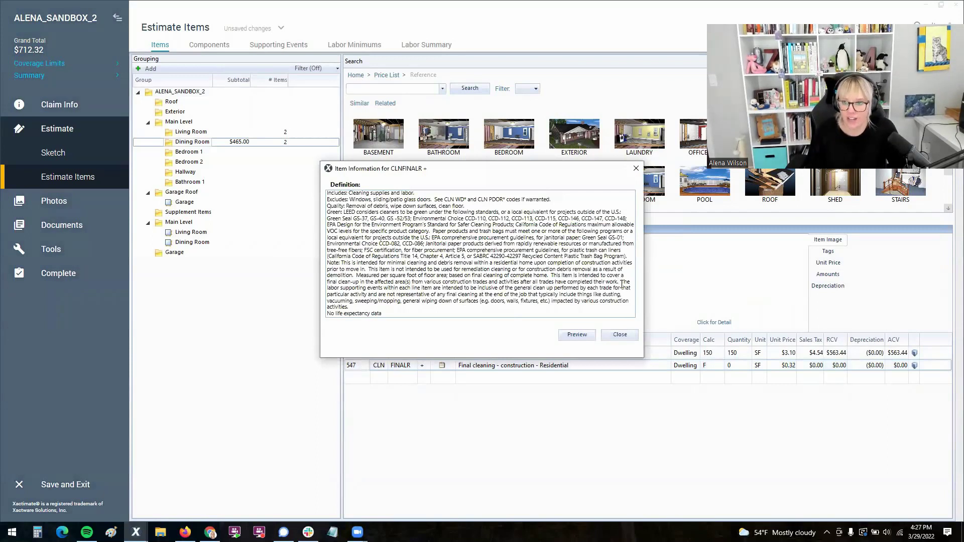
left_click_drag(621, 283, 590, 288)
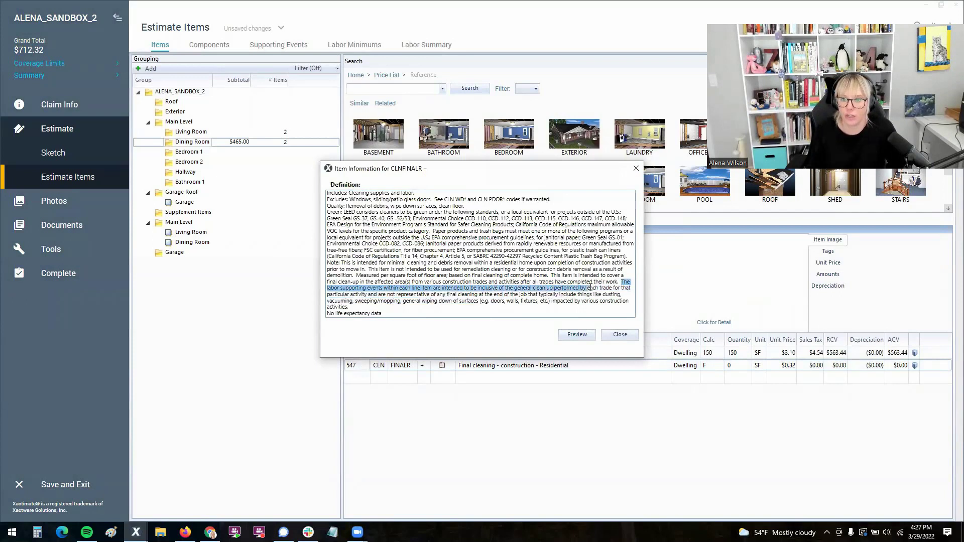
left_click(412, 302)
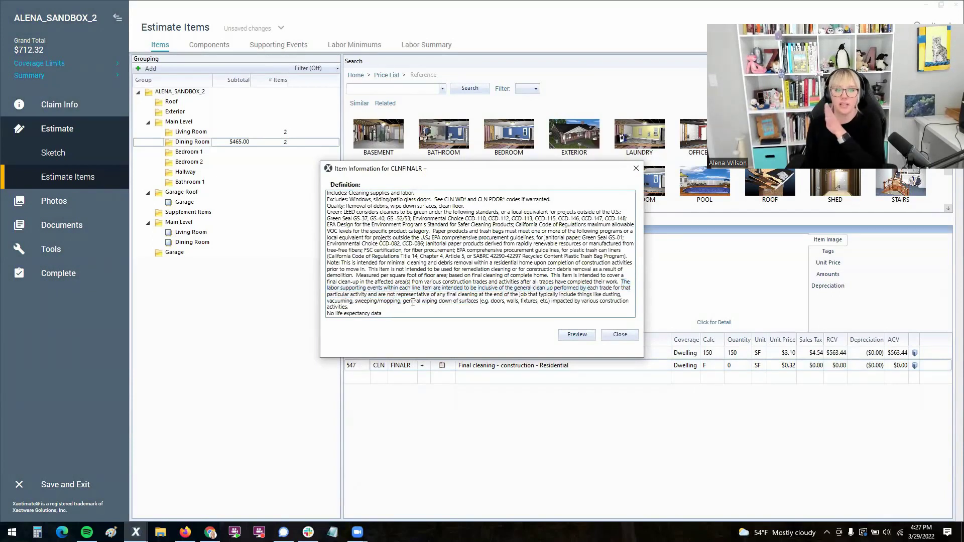
left_click_drag(552, 275, 615, 282)
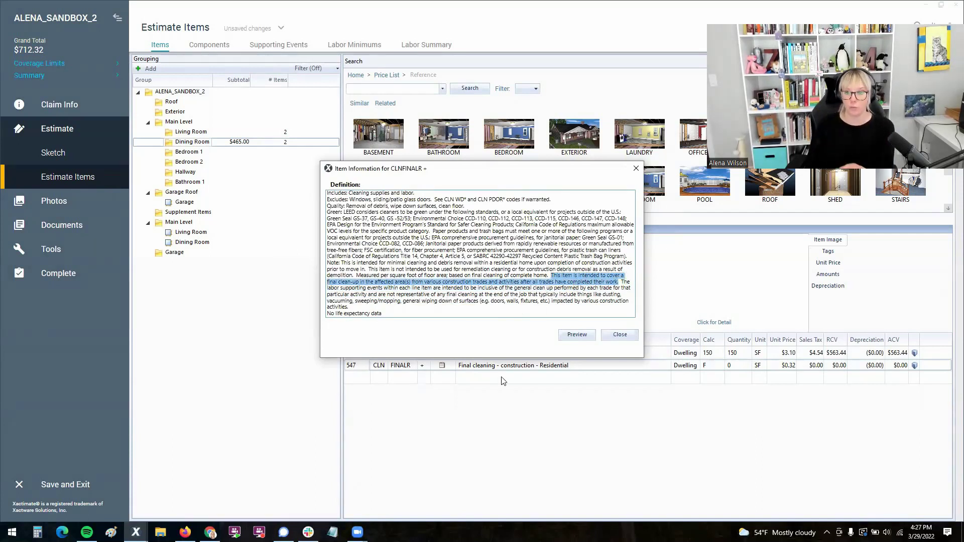
left_click(620, 334)
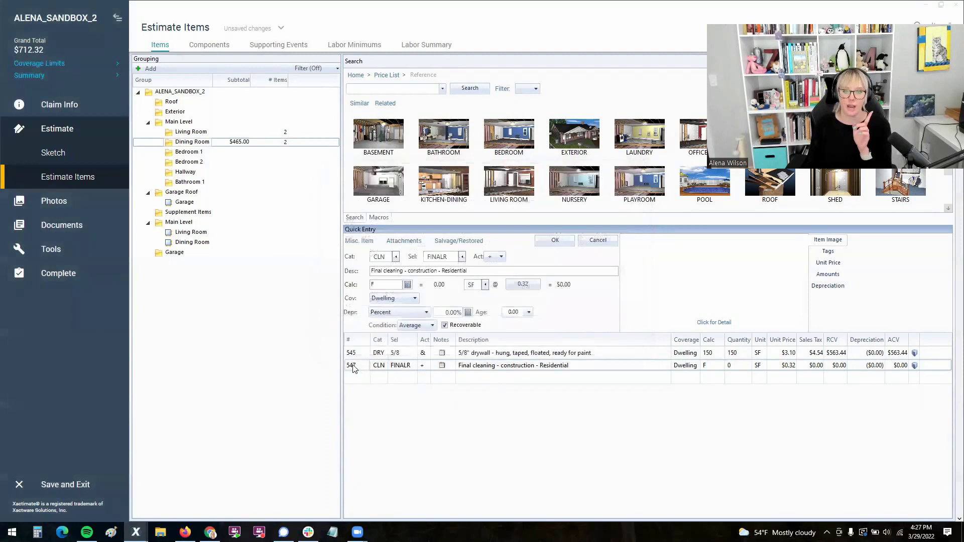
left_click(358, 369)
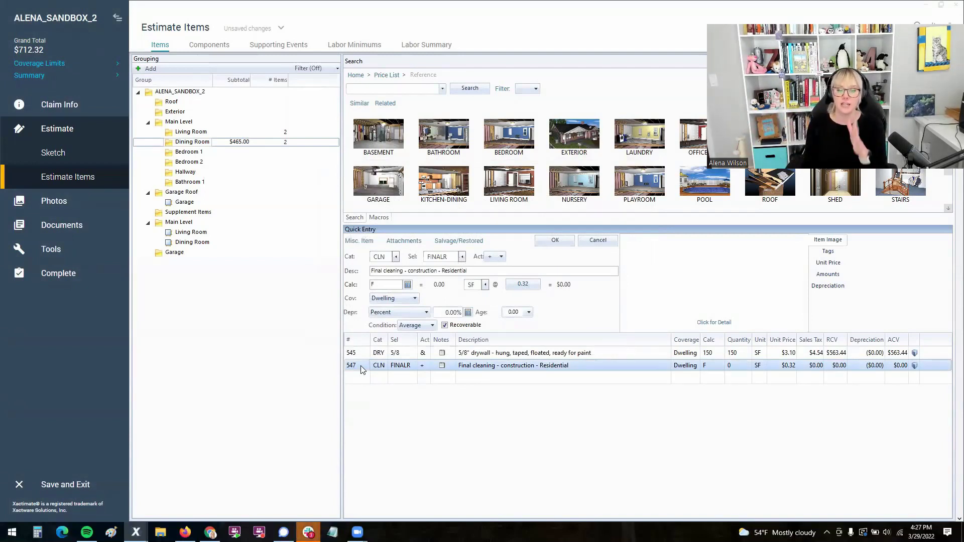
left_click(290, 46)
left_click(299, 98)
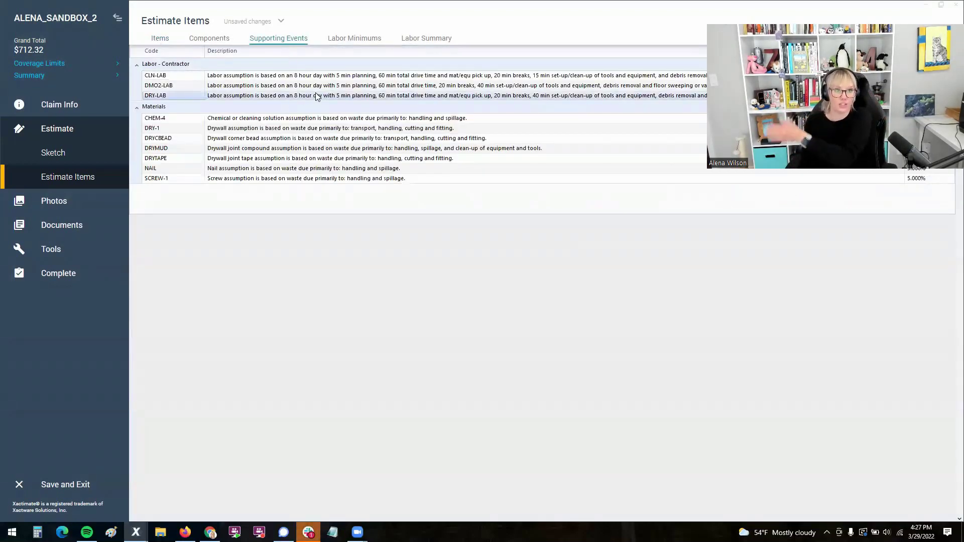
left_click(161, 38)
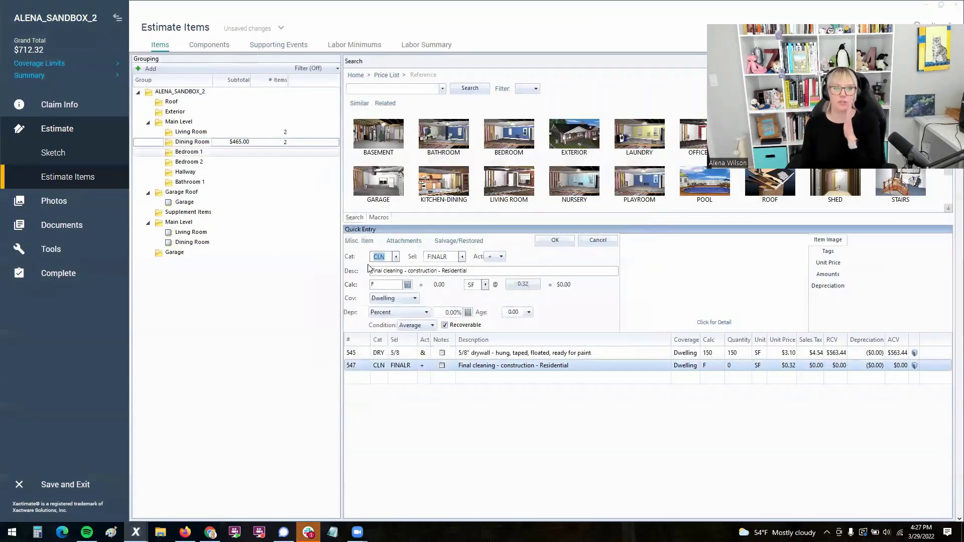
left_click(352, 363)
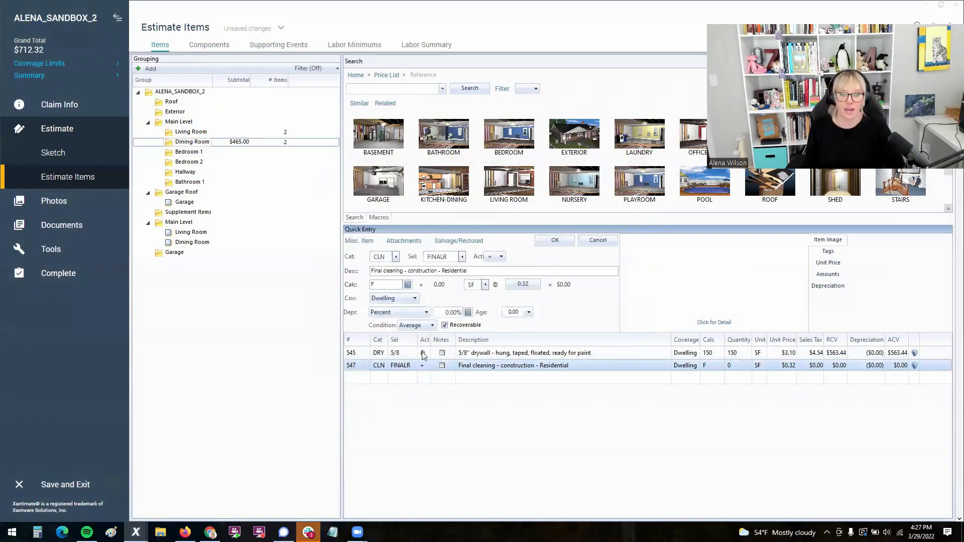